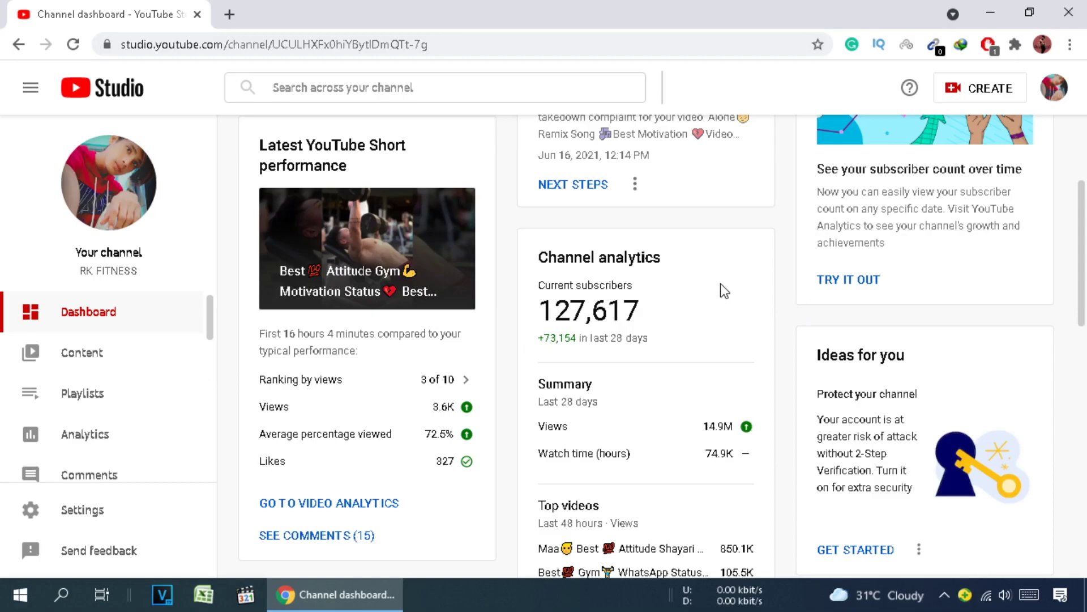
Step: Open the channel's monetization page to check its monetization status
{"action": "left_click_drag", "start_coordinate": [79, 271], "coordinate": [143, 272]}
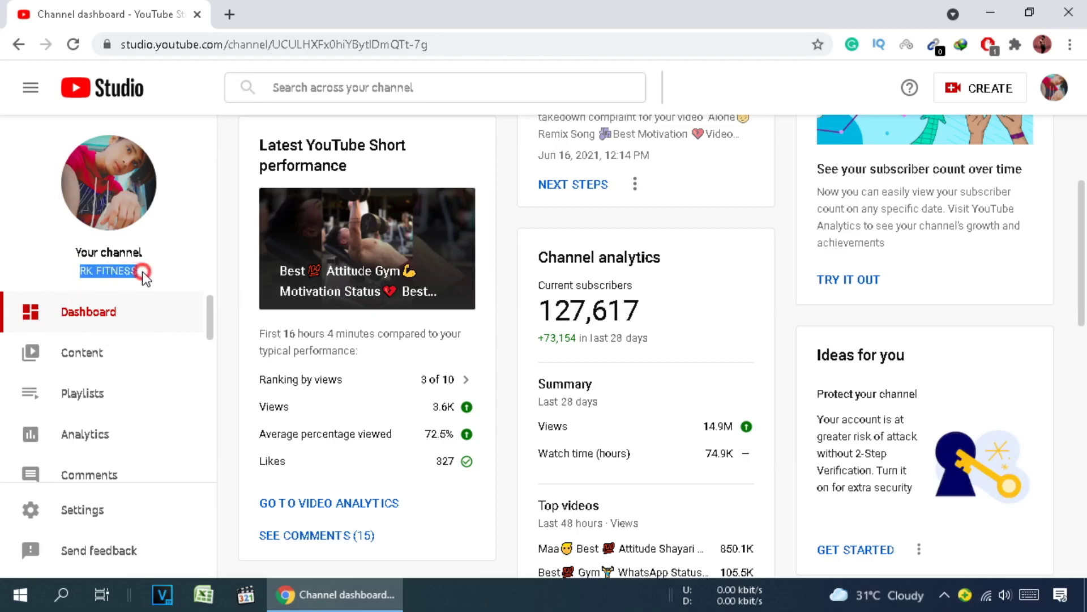
{"action": "left_click", "coordinate": [633, 312]}
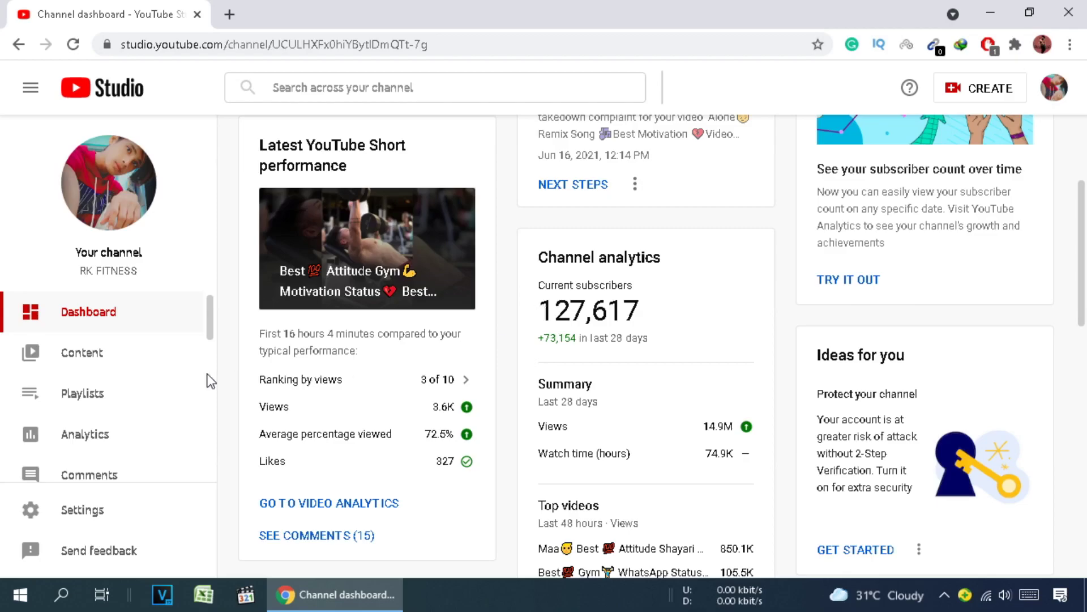
{"action": "scroll", "coordinate": [94, 353], "scroll_direction": "down", "scroll_amount": 3}
{"action": "left_click", "coordinate": [75, 433]}
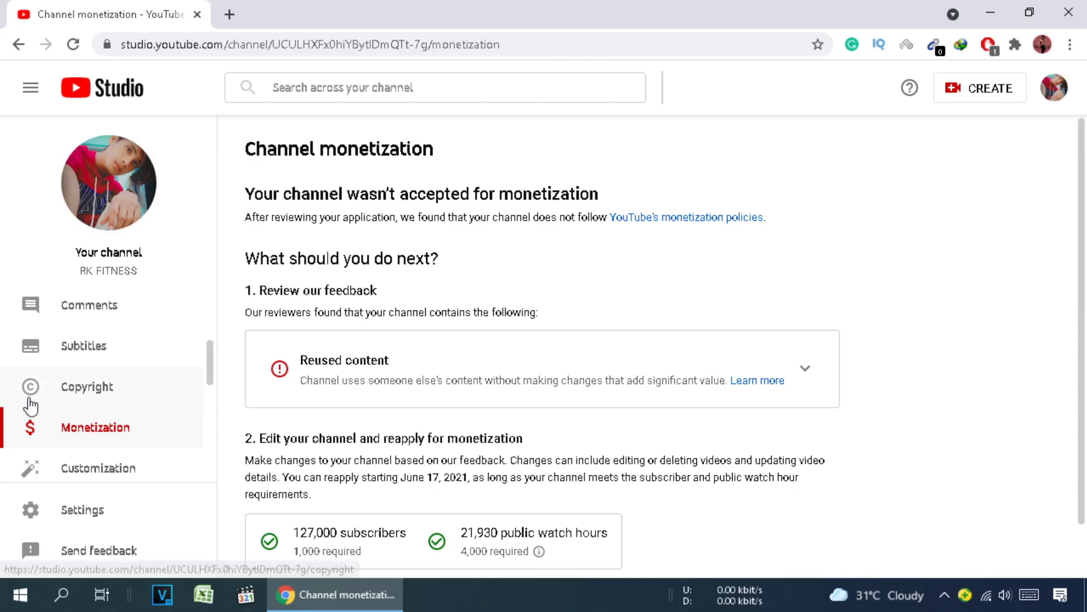
Step: Open the channel analytics overview and set its period to the last 365 days
{"action": "scroll", "coordinate": [95, 405], "scroll_direction": "up", "scroll_amount": 3}
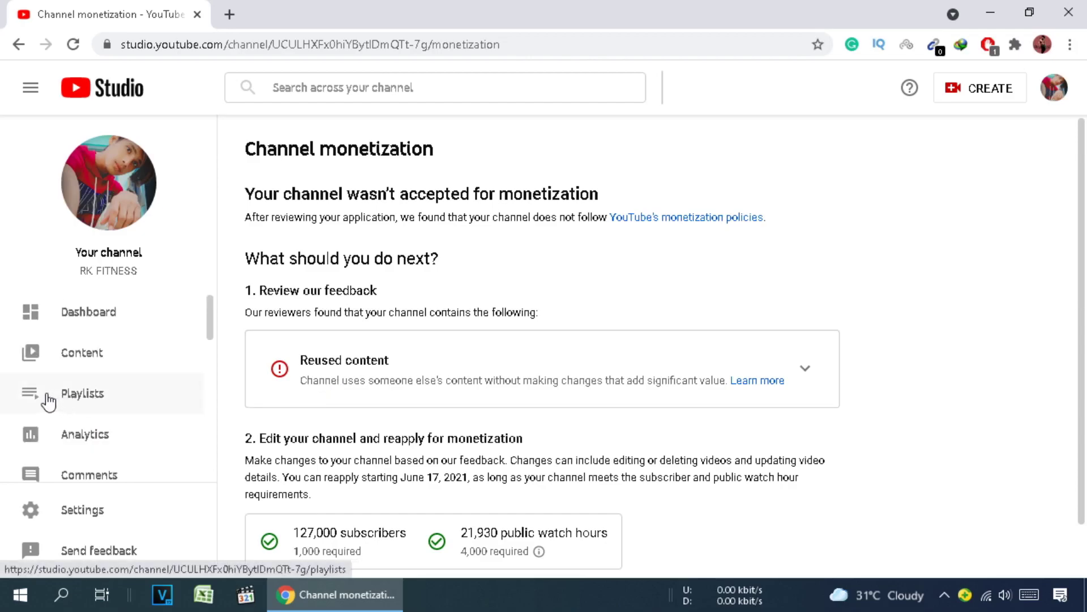
{"action": "left_click", "coordinate": [149, 444]}
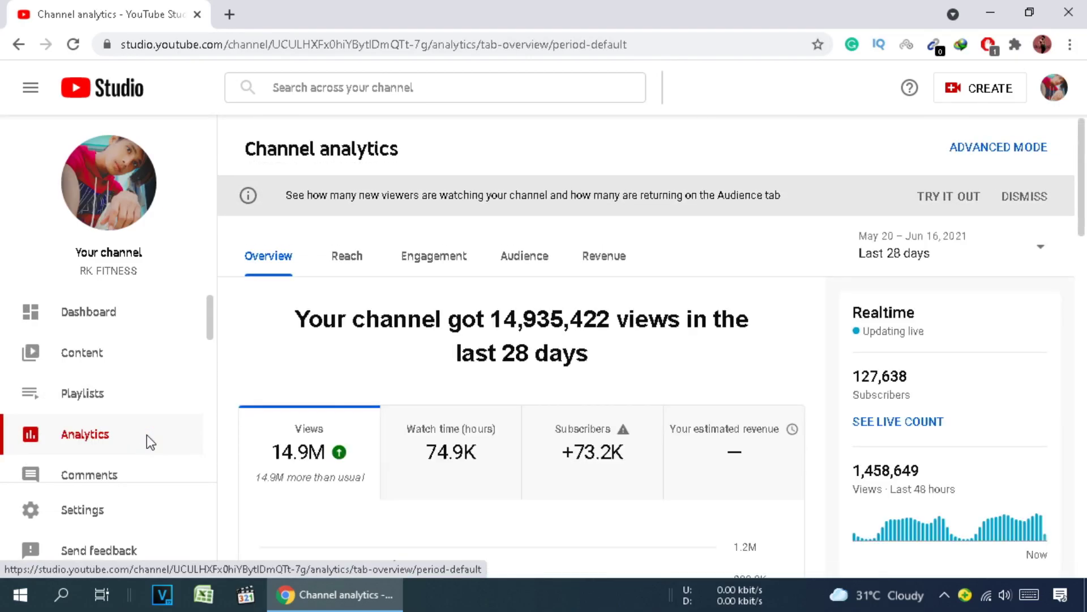
{"action": "left_click", "coordinate": [942, 256]}
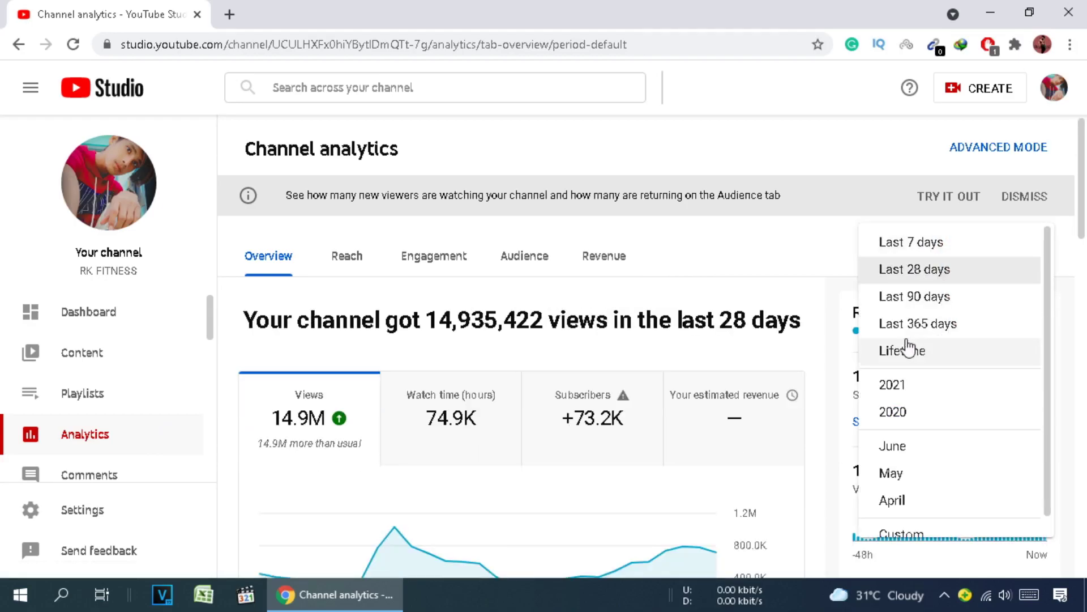
{"action": "left_click", "coordinate": [973, 331]}
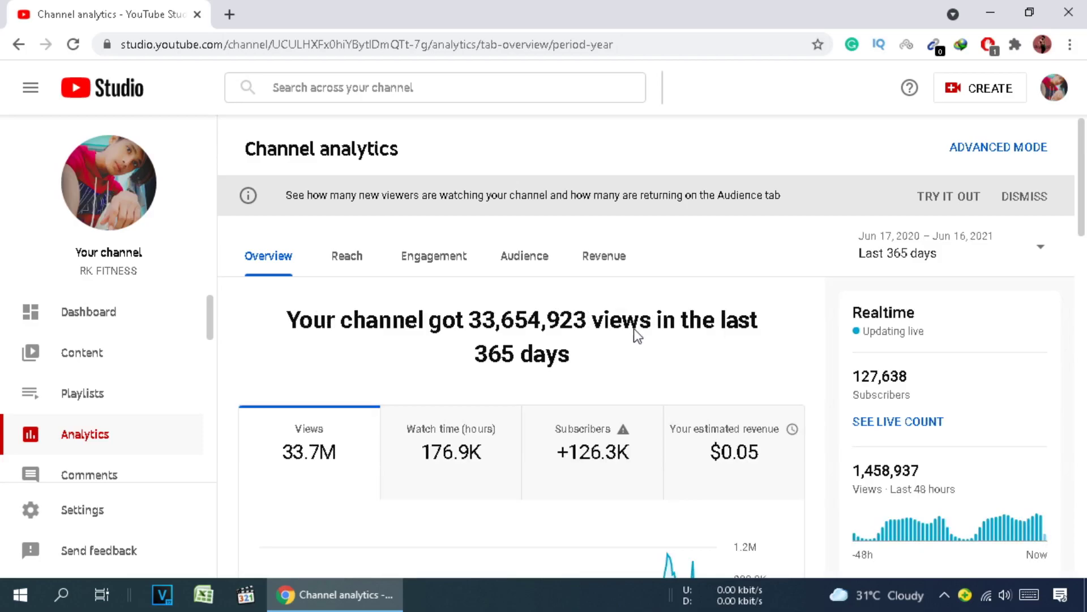
Step: Open the analytics of the two top-ranked videos of this period in separate new browser tabs
{"action": "scroll", "coordinate": [634, 330], "scroll_direction": "down", "scroll_amount": 8}
{"action": "scroll", "coordinate": [637, 337], "scroll_direction": "down", "scroll_amount": 1}
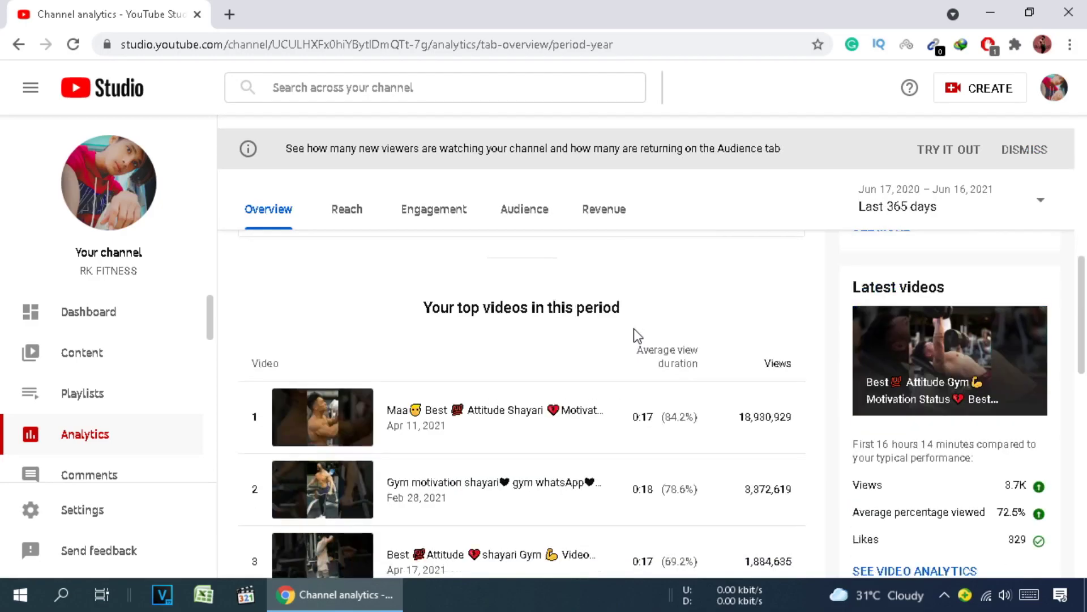
{"action": "scroll", "coordinate": [634, 328], "scroll_direction": "down", "scroll_amount": 1}
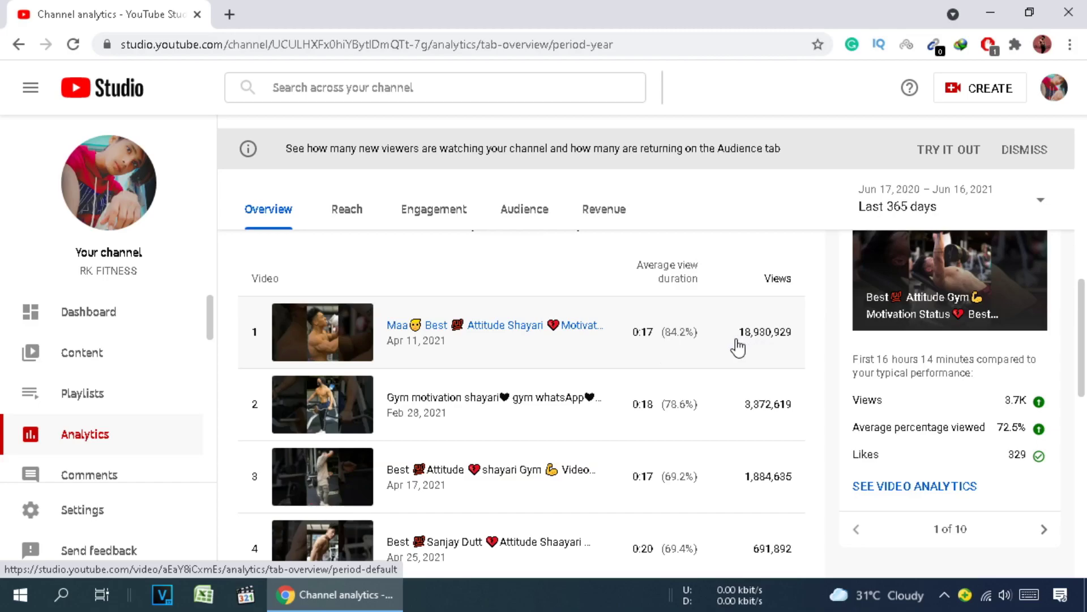
{"action": "right_click", "coordinate": [624, 305]}
{"action": "left_click", "coordinate": [760, 319]}
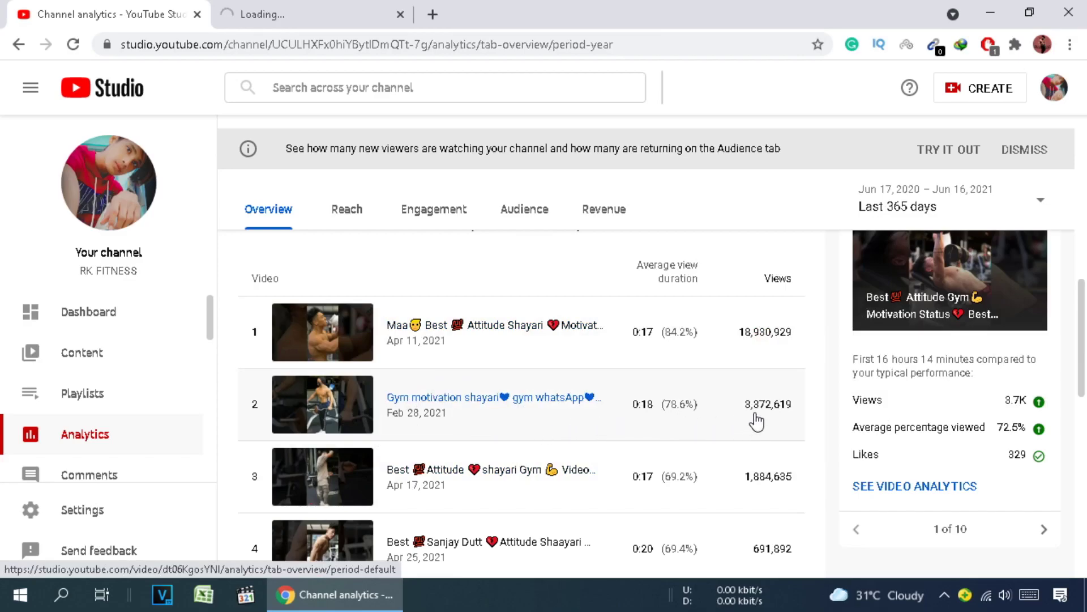
{"action": "left_click", "coordinate": [653, 381]}
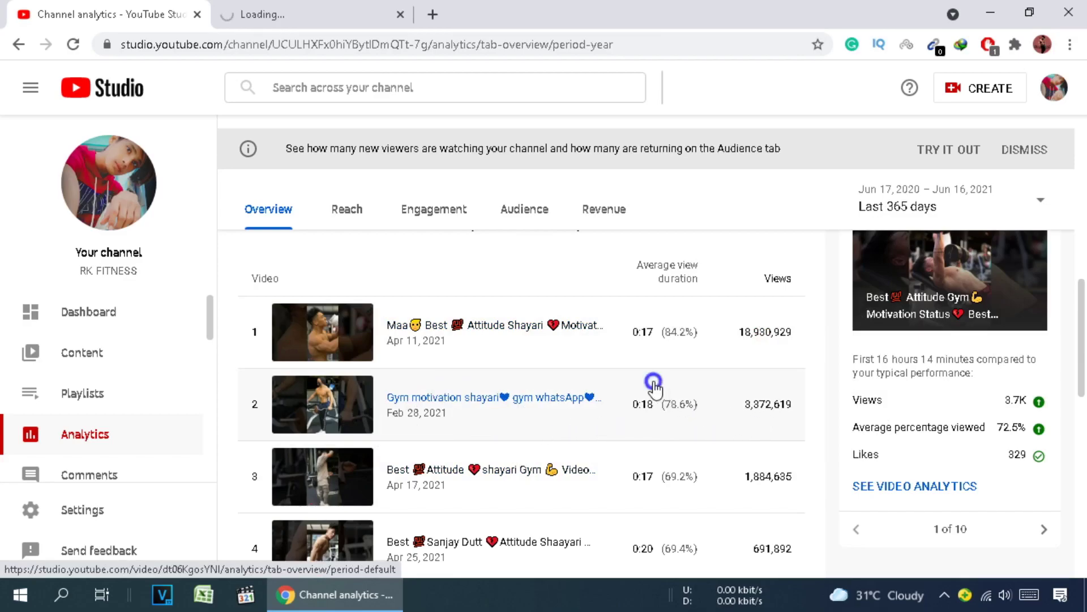
{"action": "left_click", "coordinate": [699, 391]}
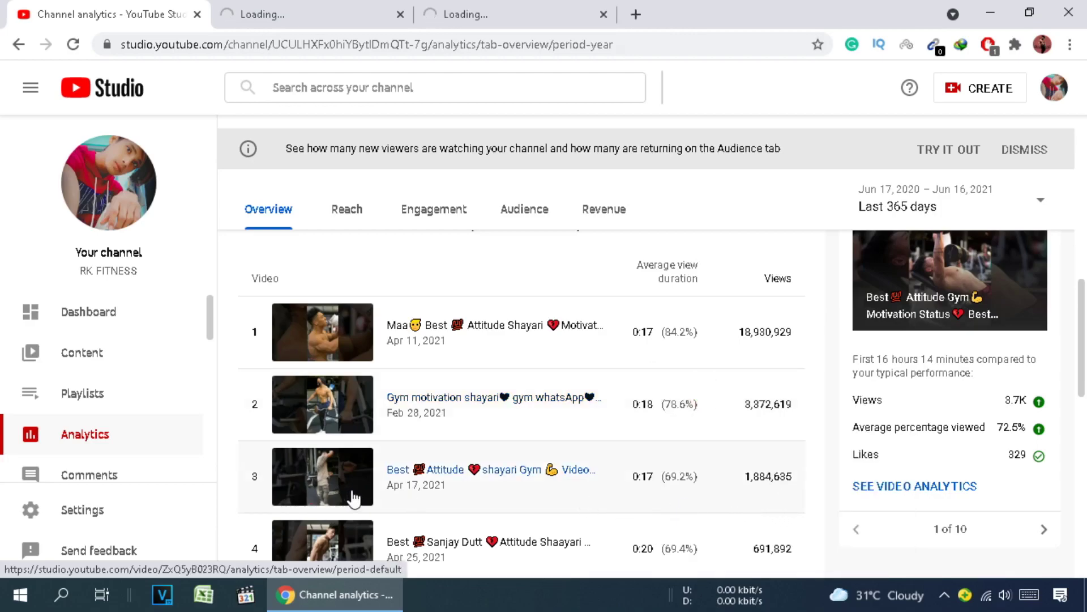
{"action": "scroll", "coordinate": [602, 476], "scroll_direction": "down", "scroll_amount": 2}
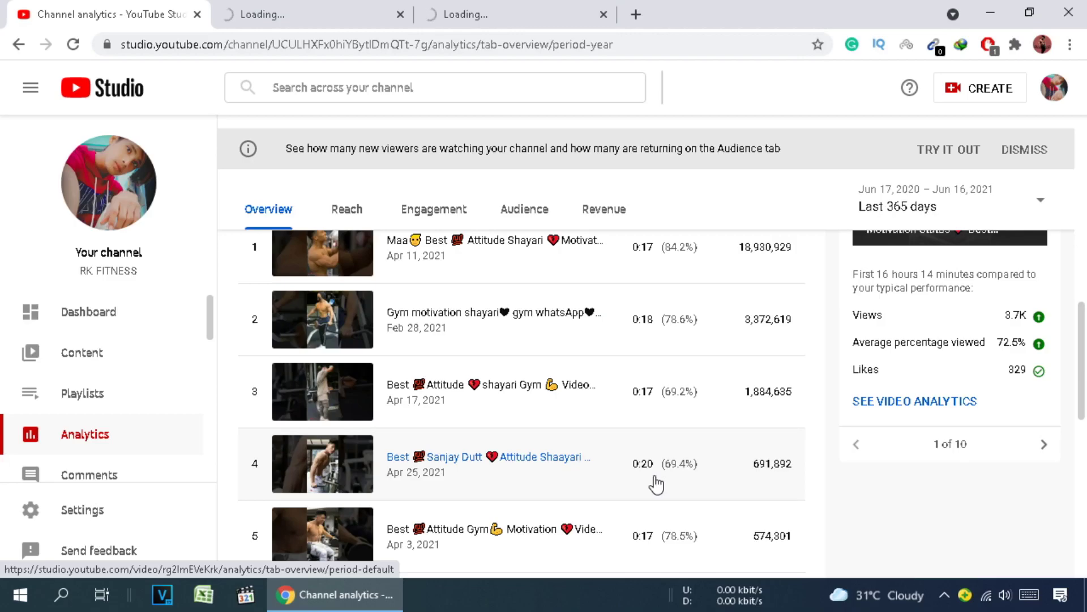
Step: Review the top-ranked video's analytics, including its views, watch time, subscribers and audience retention
{"action": "left_click", "coordinate": [304, 12]}
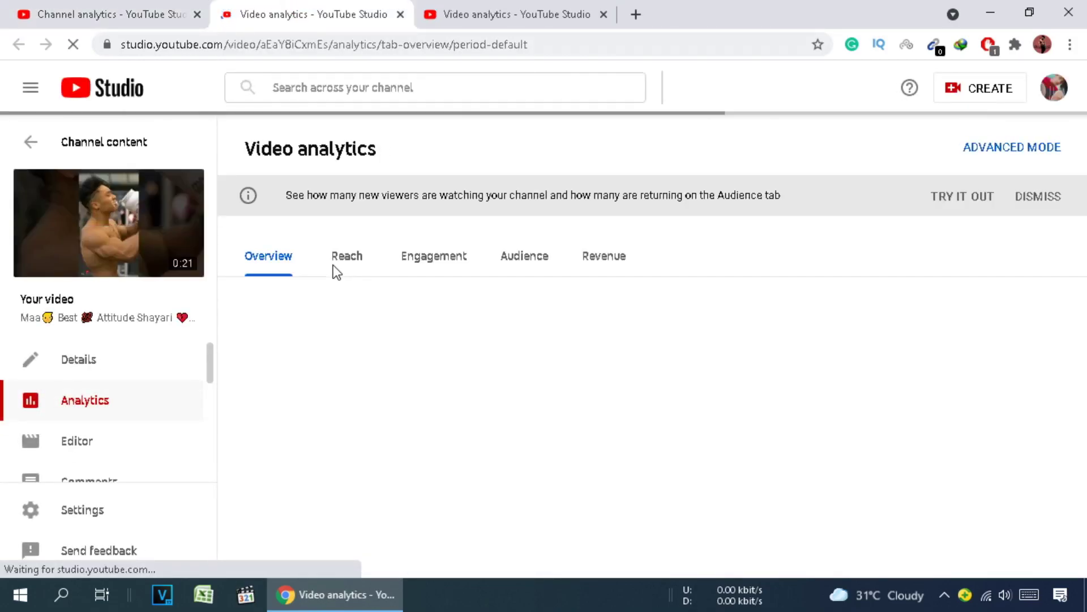
{"action": "mouse_move", "coordinate": [294, 390]}
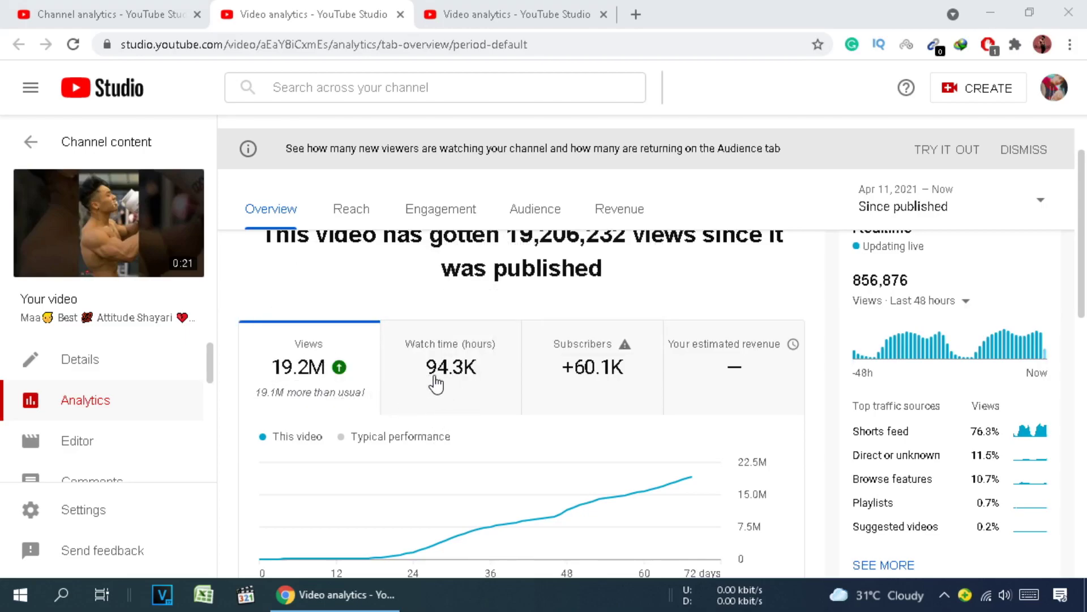
{"action": "mouse_move", "coordinate": [435, 384]}
{"action": "mouse_move", "coordinate": [180, 274]}
{"action": "scroll", "coordinate": [745, 396], "scroll_direction": "down", "scroll_amount": 10}
{"action": "scroll", "coordinate": [745, 397], "scroll_direction": "up", "scroll_amount": 4}
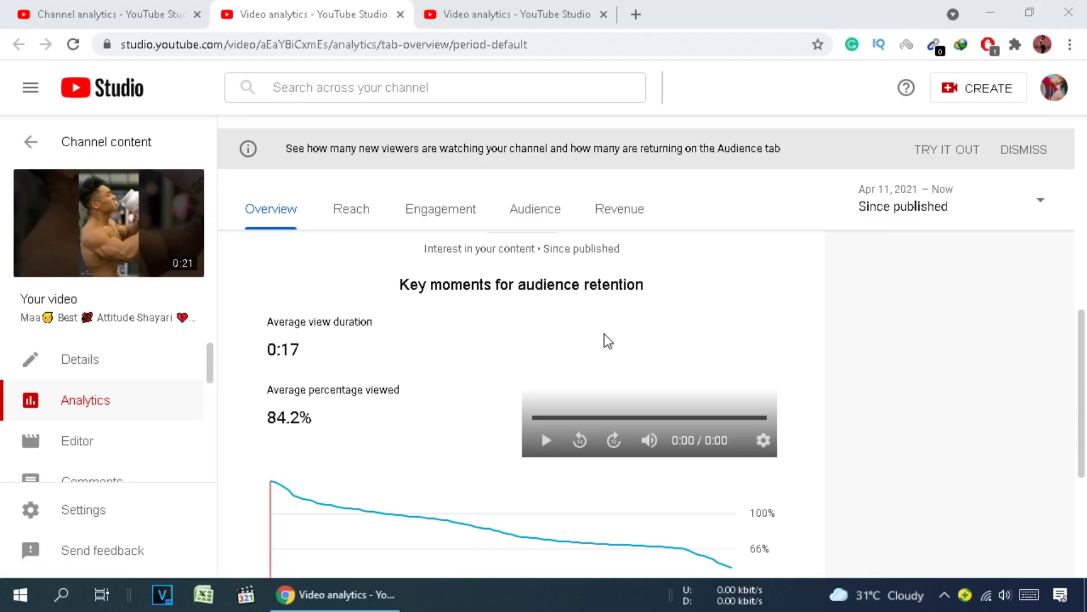
Step: Review the second-ranked video's analytics, from the view and subscriber figures to the audience retention chart
{"action": "left_click", "coordinate": [499, 14]}
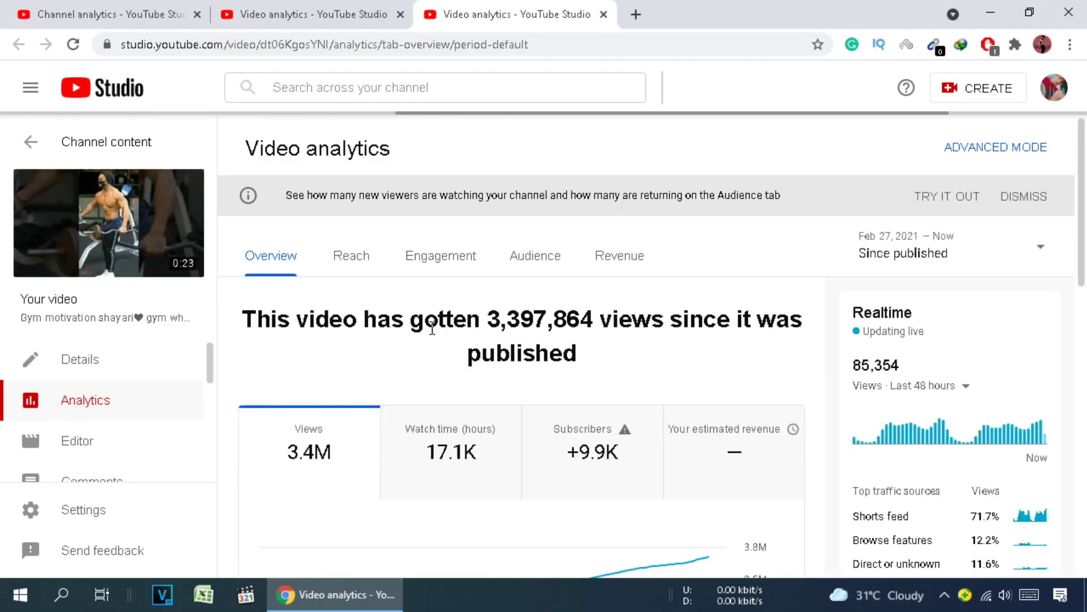
{"action": "scroll", "coordinate": [325, 371], "scroll_direction": "down", "scroll_amount": 2}
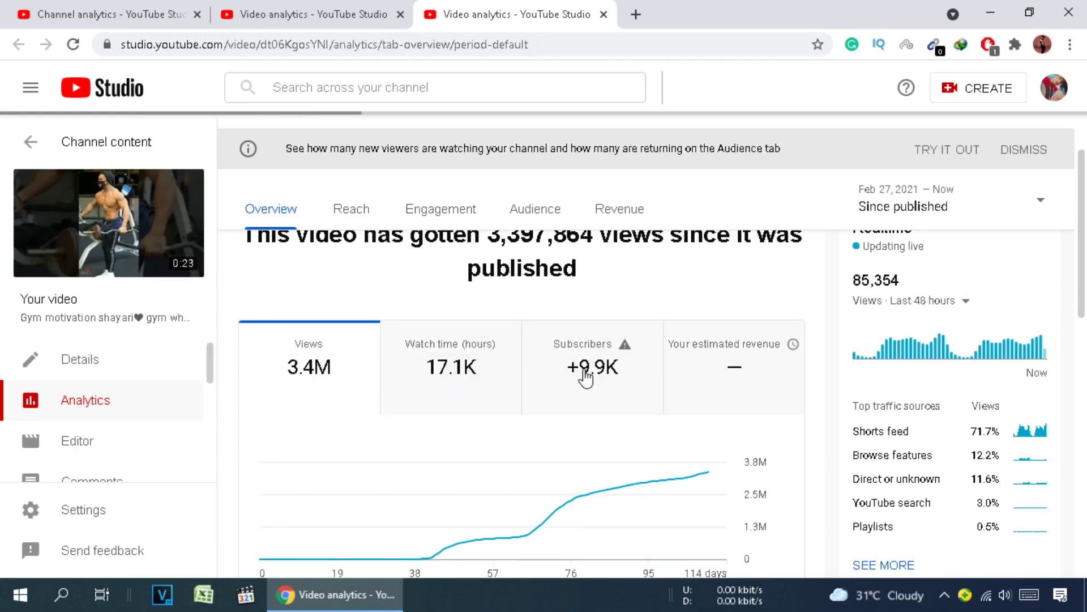
{"action": "mouse_move", "coordinate": [589, 373]}
{"action": "scroll", "coordinate": [735, 419], "scroll_direction": "down", "scroll_amount": 8}
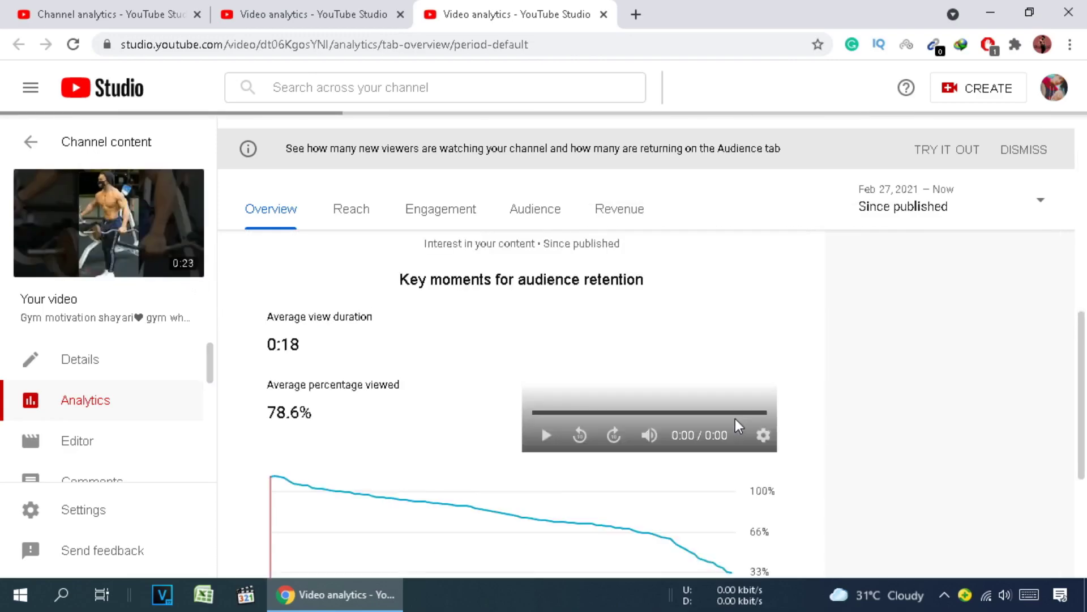
{"action": "scroll", "coordinate": [735, 419], "scroll_direction": "down", "scroll_amount": 4}
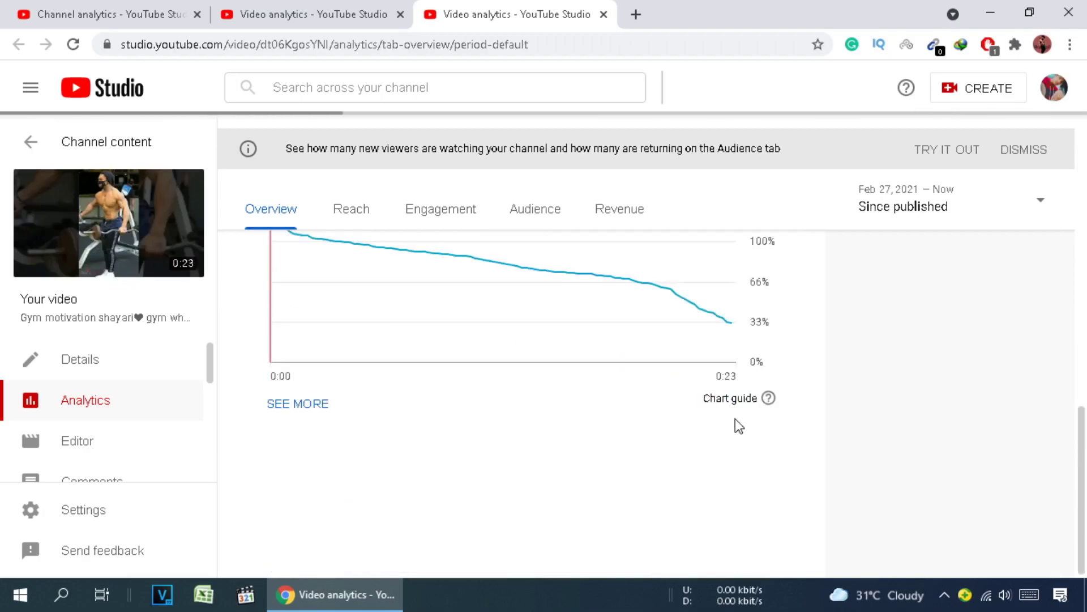
{"action": "scroll", "coordinate": [737, 422], "scroll_direction": "up", "scroll_amount": 12}
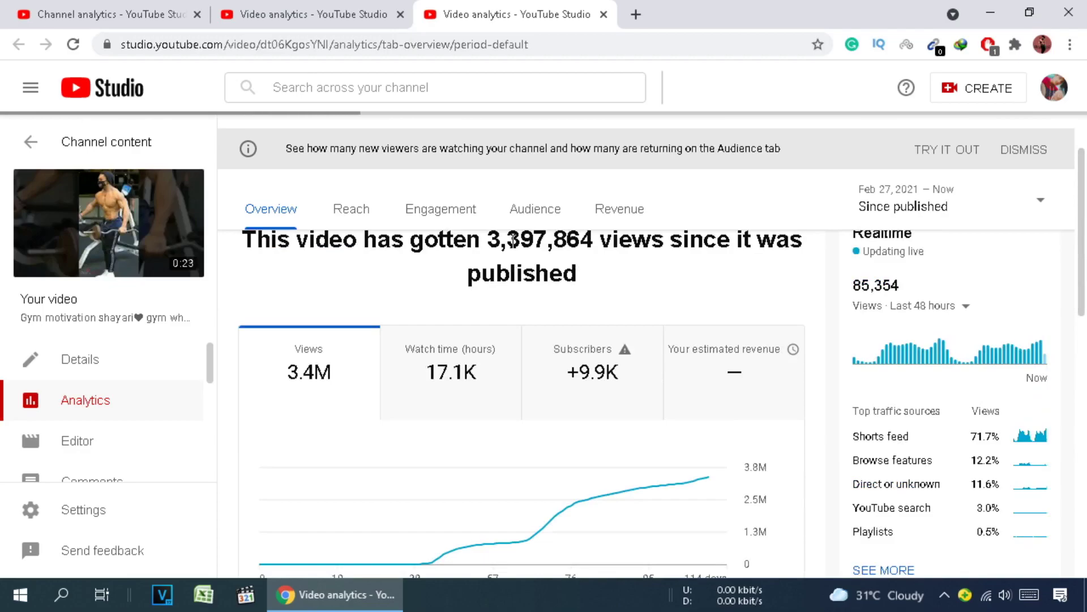
Step: Return to the channel analytics overview and open the channel's content list
{"action": "left_click", "coordinate": [107, 14]}
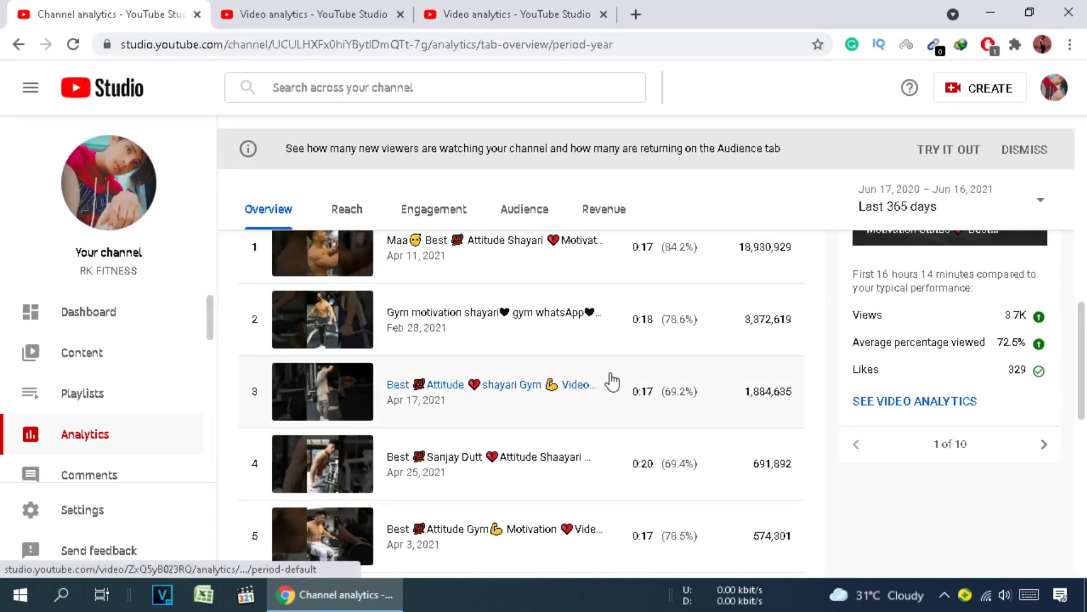
{"action": "scroll", "coordinate": [612, 379], "scroll_direction": "up", "scroll_amount": 10}
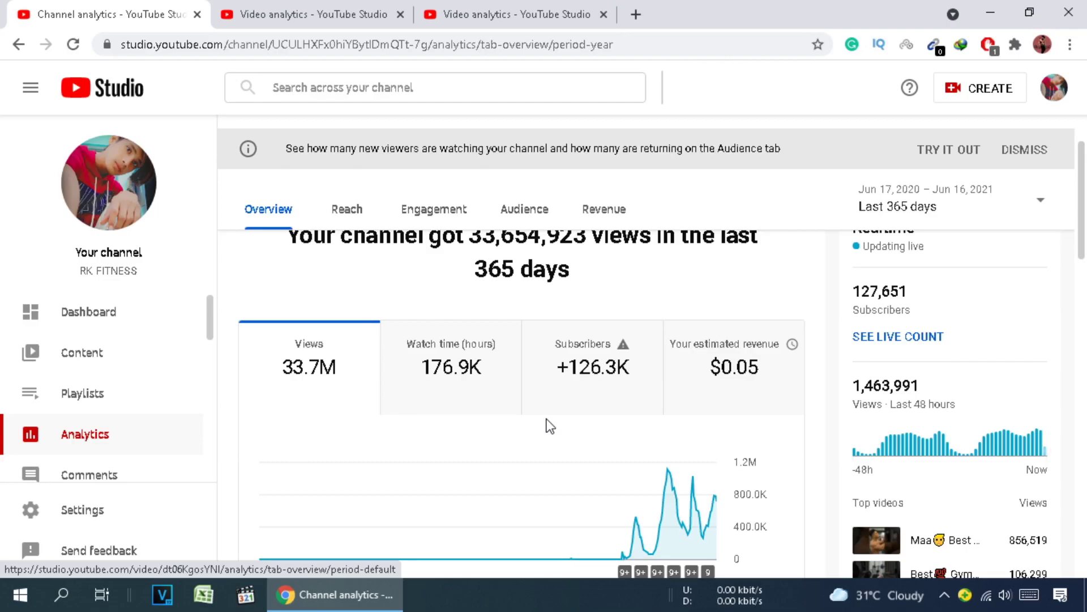
{"action": "left_click", "coordinate": [93, 352]}
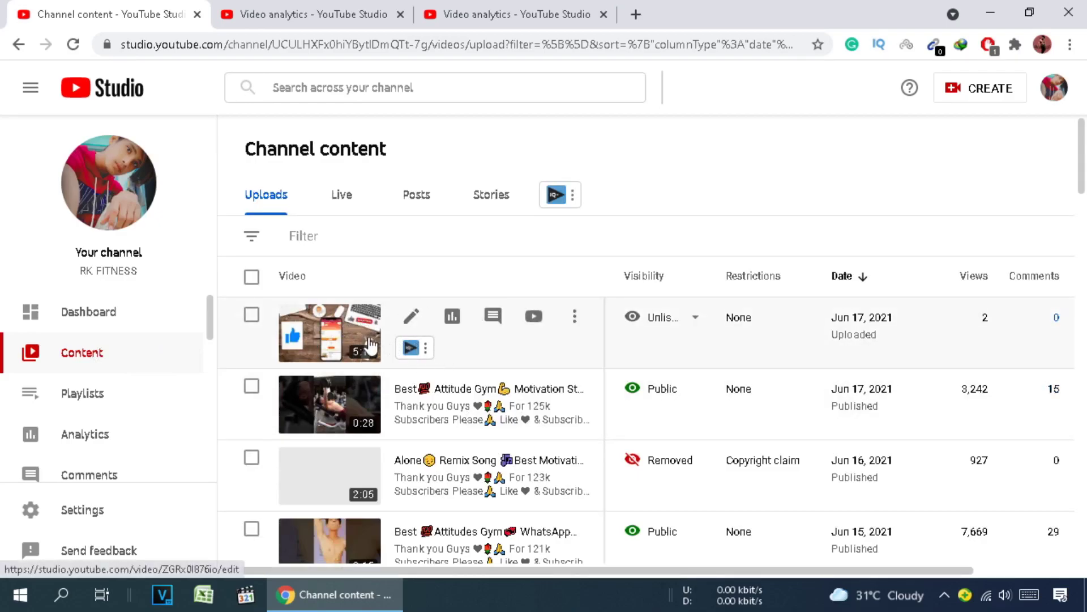
Step: Open the details of the 0:28 gym motivation video in a new browser tab and review its description and hashtags
{"action": "right_click", "coordinate": [340, 400]}
{"action": "left_click", "coordinate": [441, 91]}
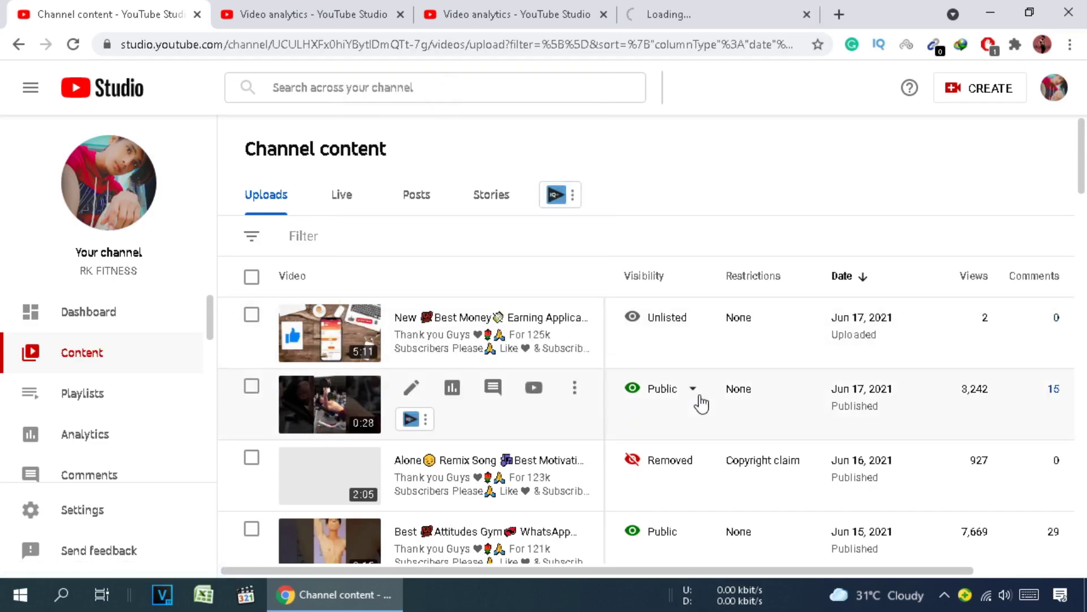
{"action": "scroll", "coordinate": [702, 401], "scroll_direction": "down", "scroll_amount": 2}
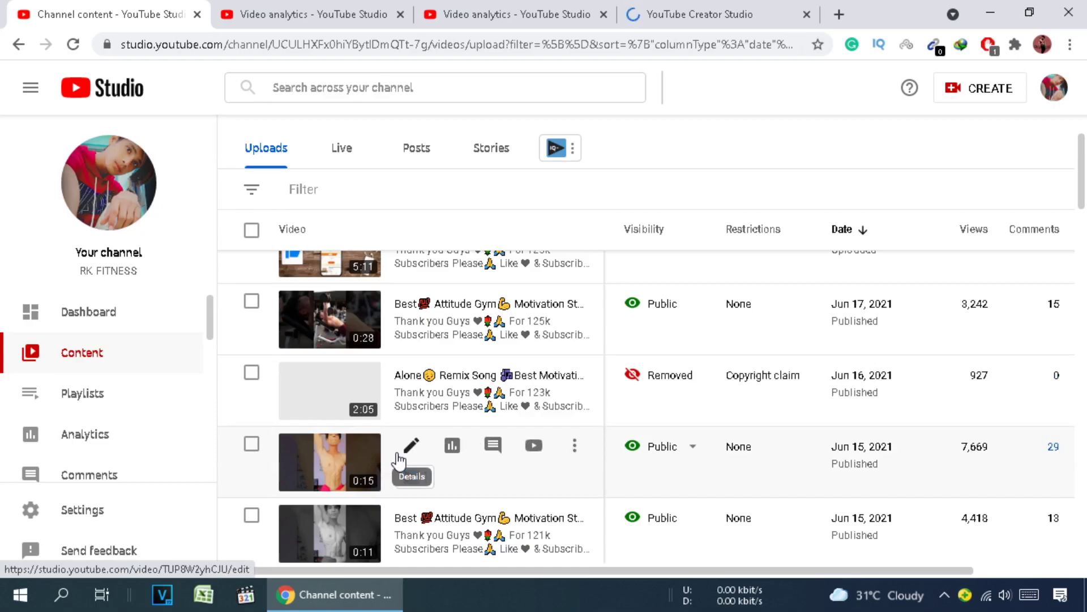
{"action": "left_click", "coordinate": [657, 14]}
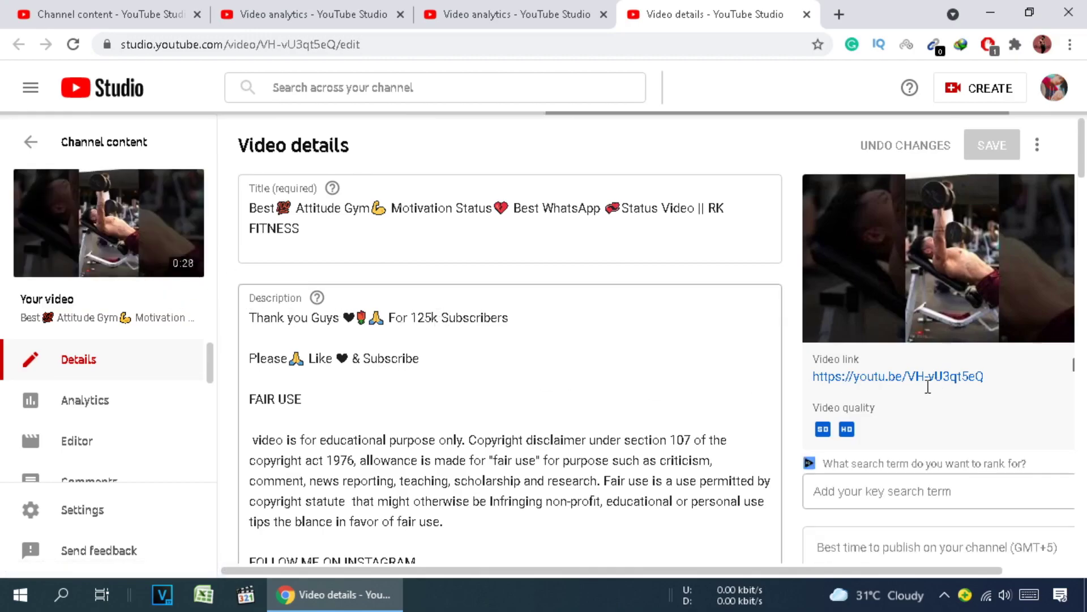
{"action": "scroll", "coordinate": [925, 389], "scroll_direction": "down", "scroll_amount": 10}
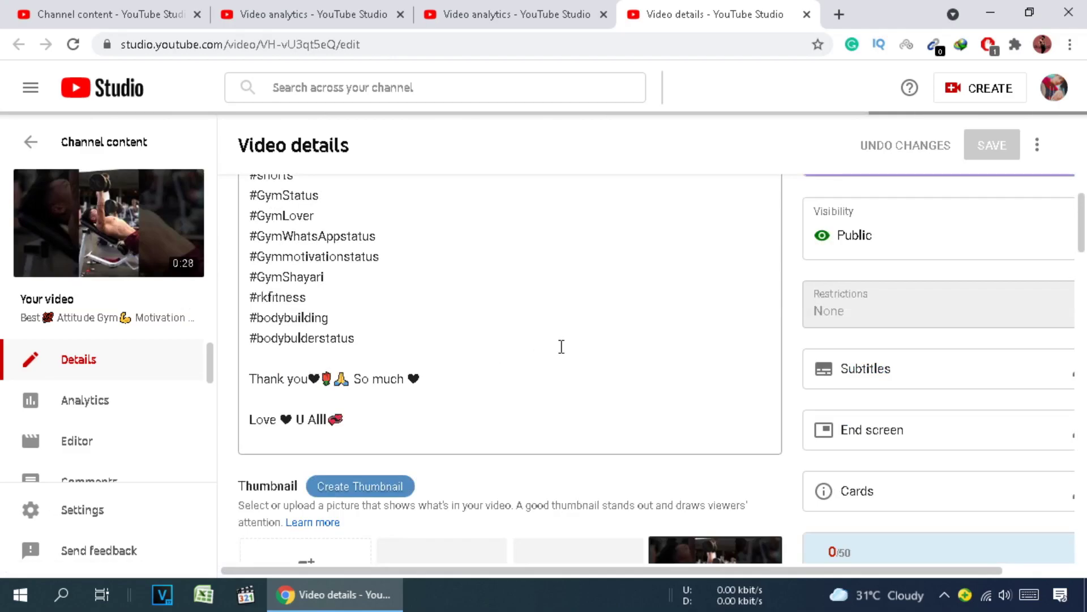
Step: Return to the channel content list and look through the uploads' visibility and restrictions
{"action": "left_click", "coordinate": [581, 5]}
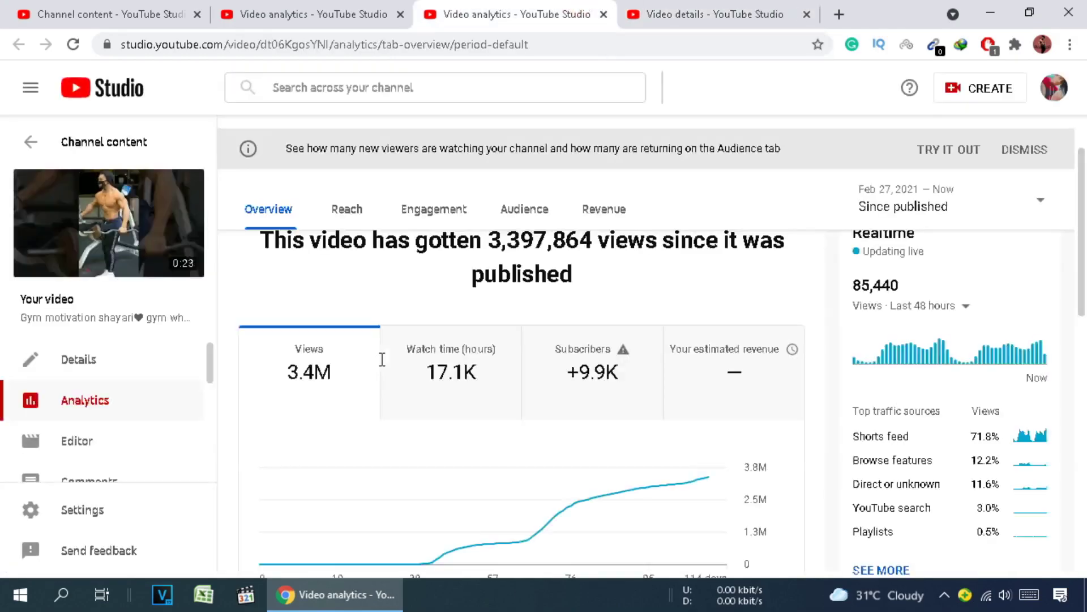
{"action": "left_click", "coordinate": [90, 10]}
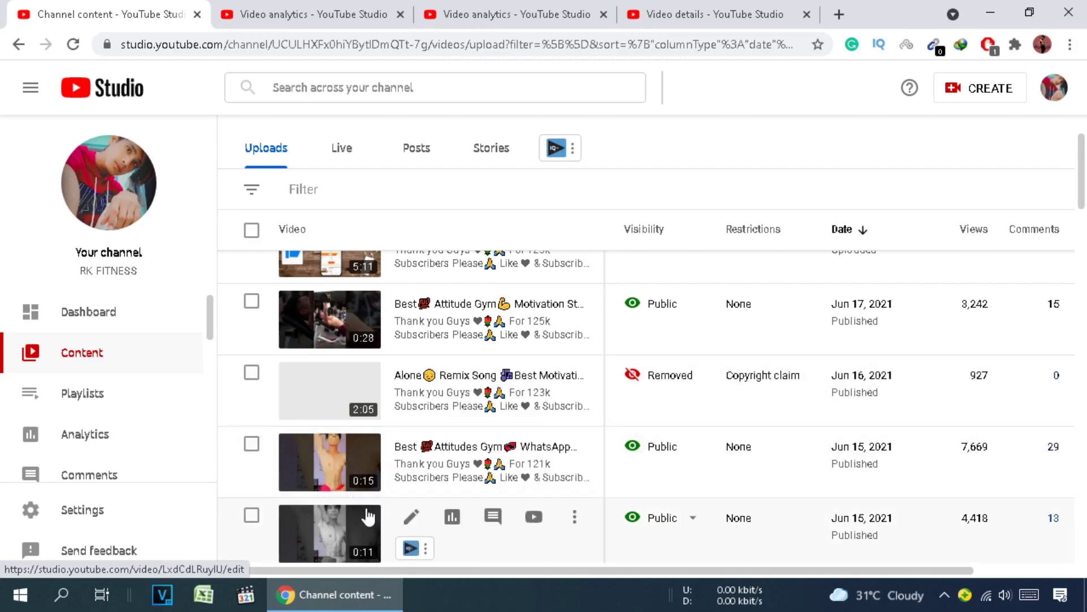
{"action": "scroll", "coordinate": [363, 515], "scroll_direction": "down", "scroll_amount": 2}
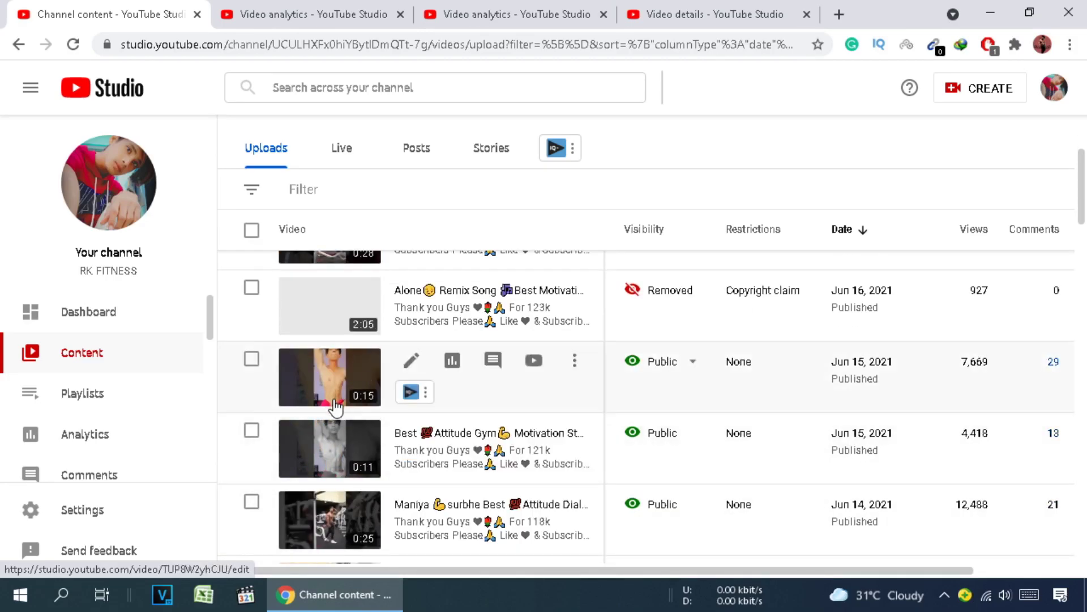
{"action": "mouse_move", "coordinate": [793, 305]}
{"action": "scroll", "coordinate": [717, 405], "scroll_direction": "down", "scroll_amount": 1}
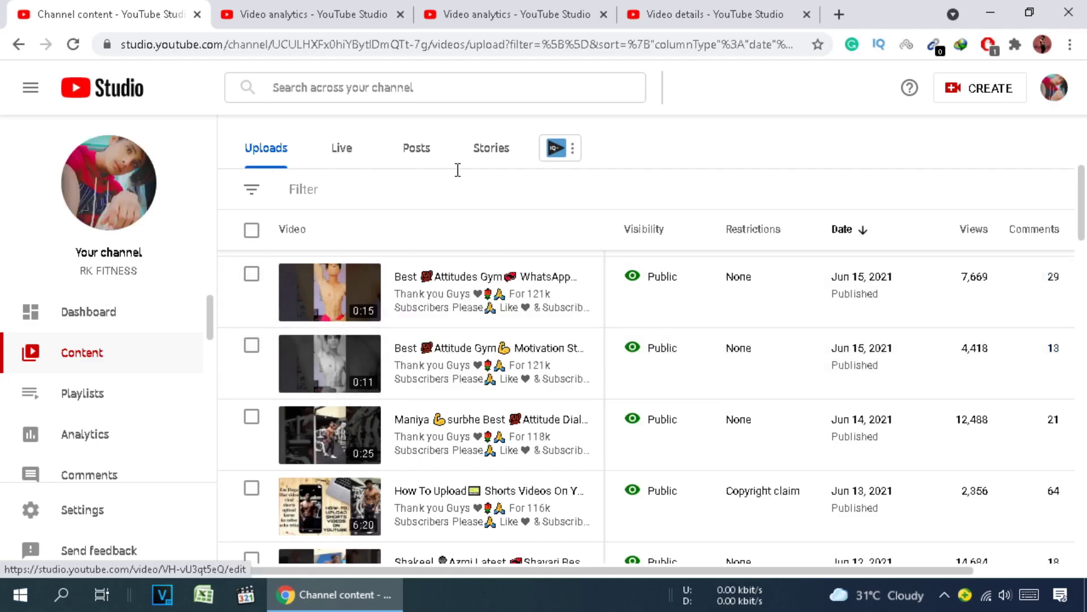
Step: Filter the uploads by copyright claims and check the claim status of the How To Upload Shorts video
{"action": "left_click", "coordinate": [462, 189]}
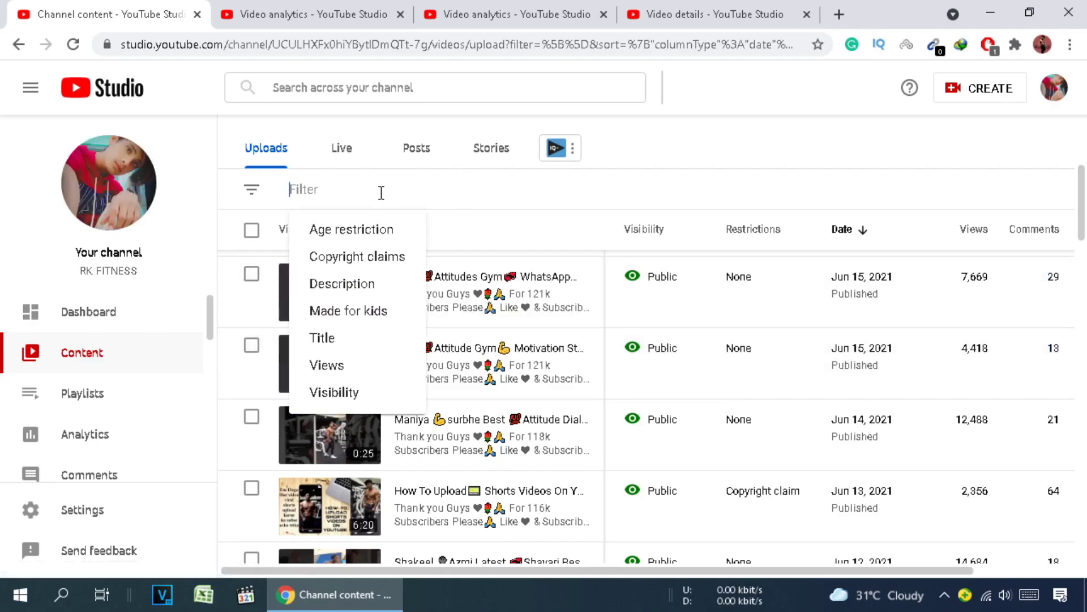
{"action": "left_click", "coordinate": [341, 256]}
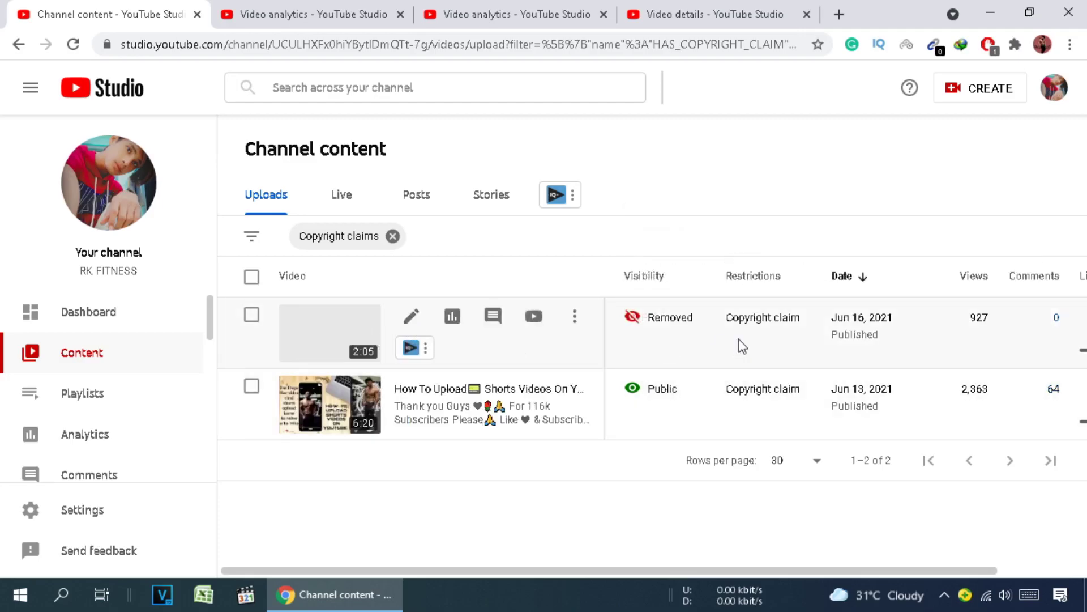
{"action": "mouse_move", "coordinate": [770, 328]}
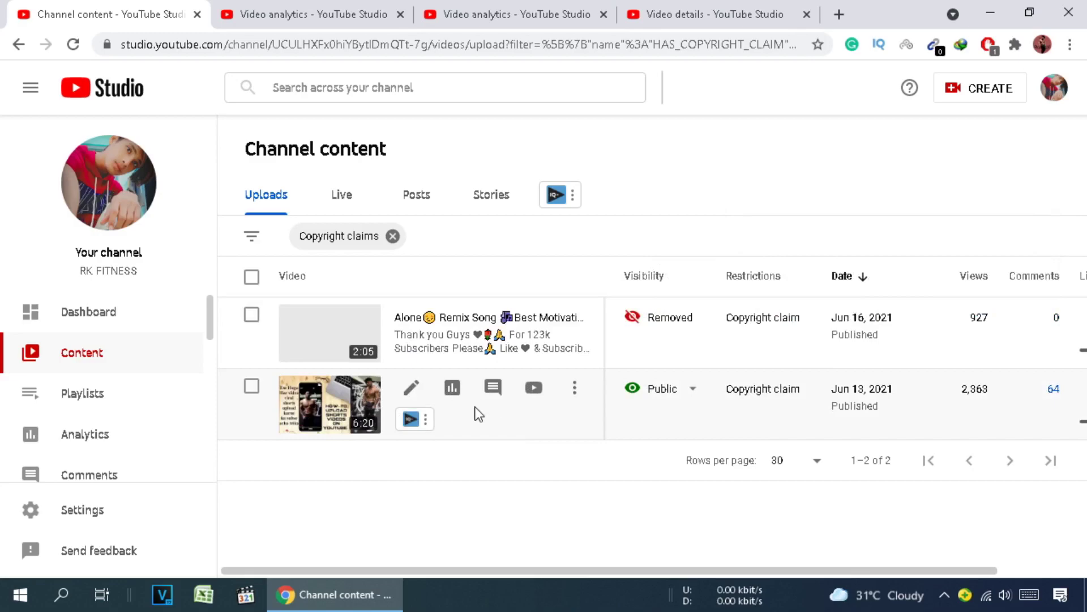
{"action": "mouse_move", "coordinate": [789, 408]}
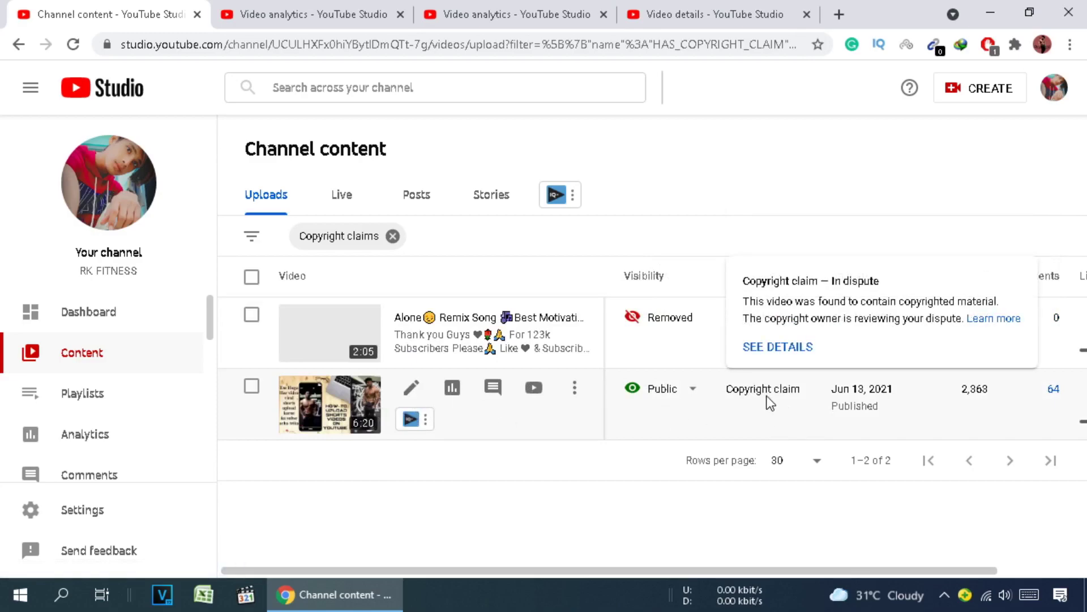